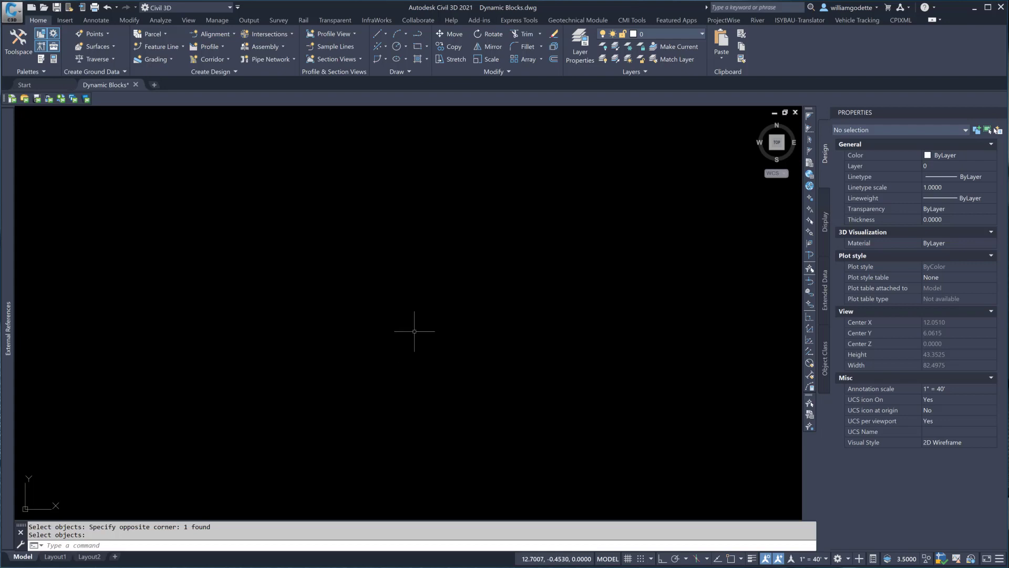
Draw a 10 by 10 square with the Rectangle command using its Dimensions option, and check its polyline properties.
text(c)
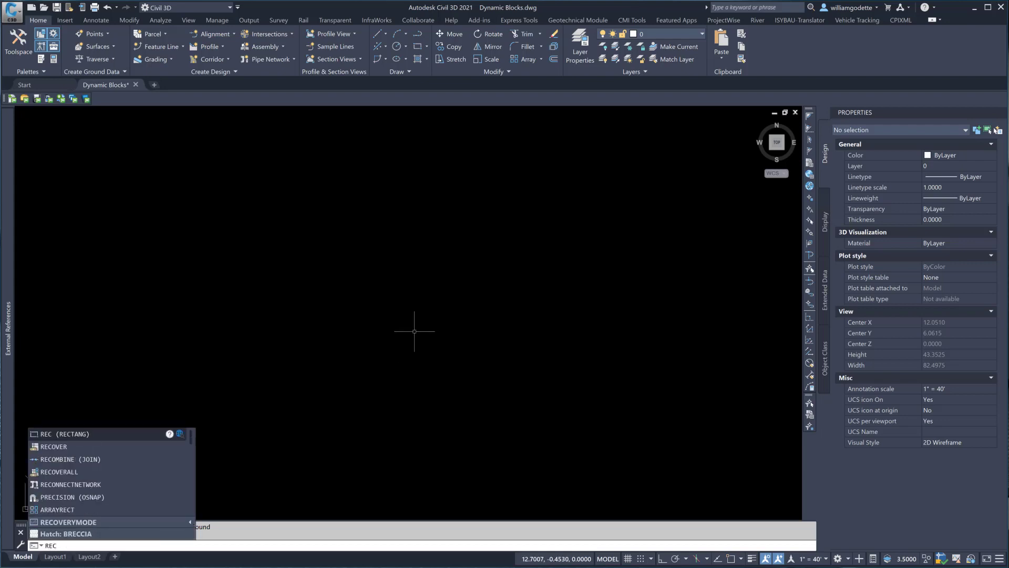
key(Return)
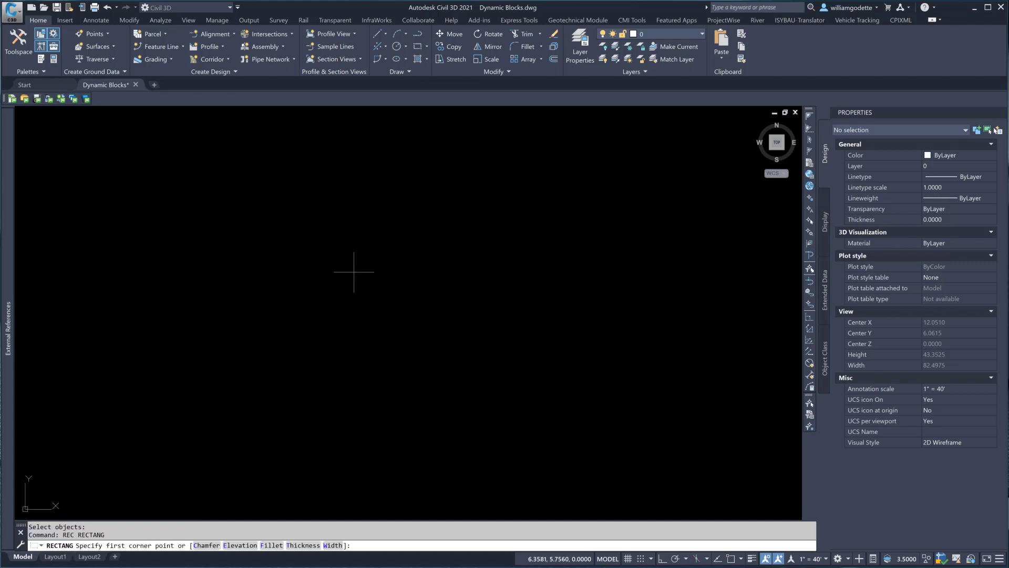
click(357, 289)
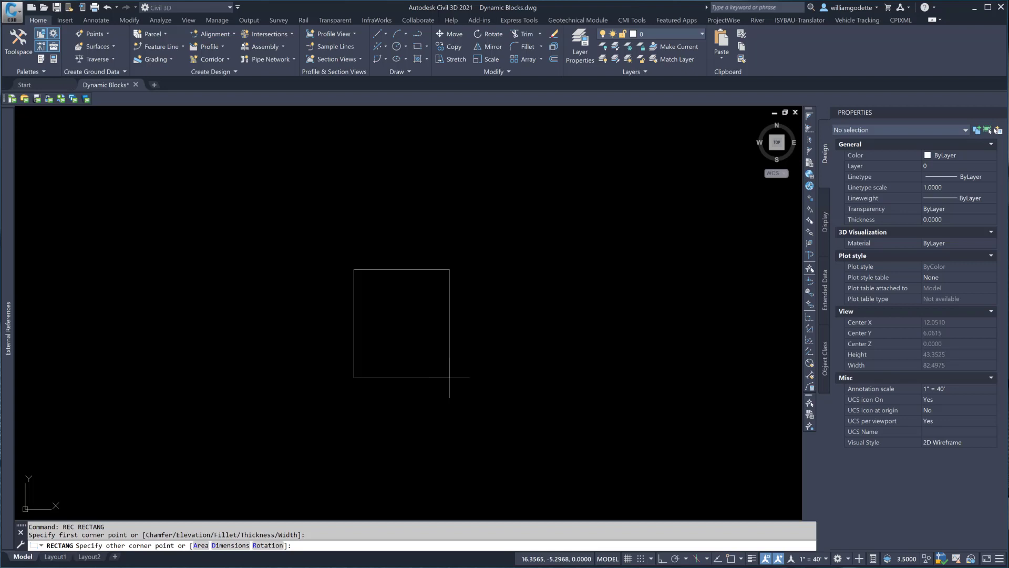
key(Return)
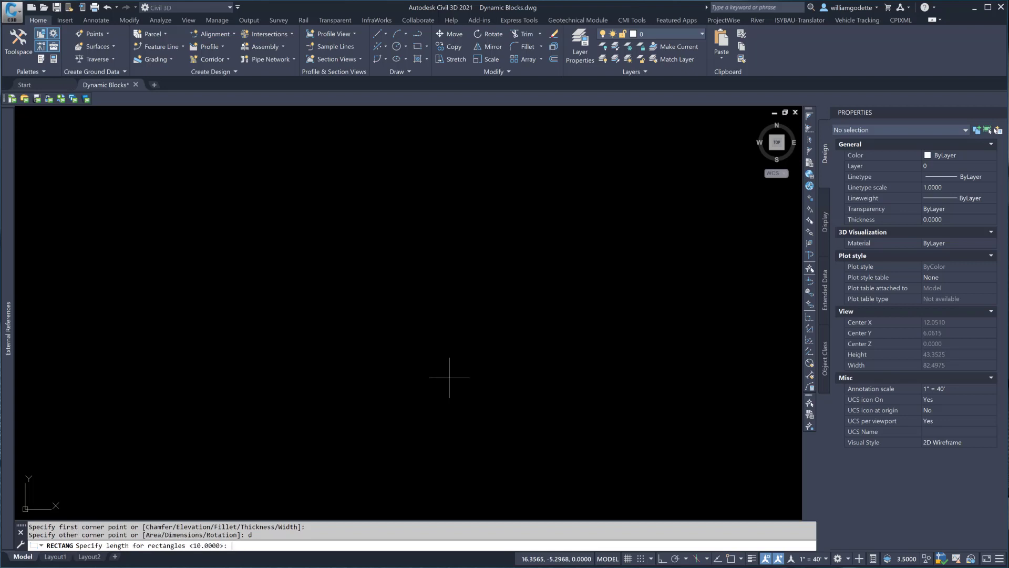
key(Return)
key(Return)
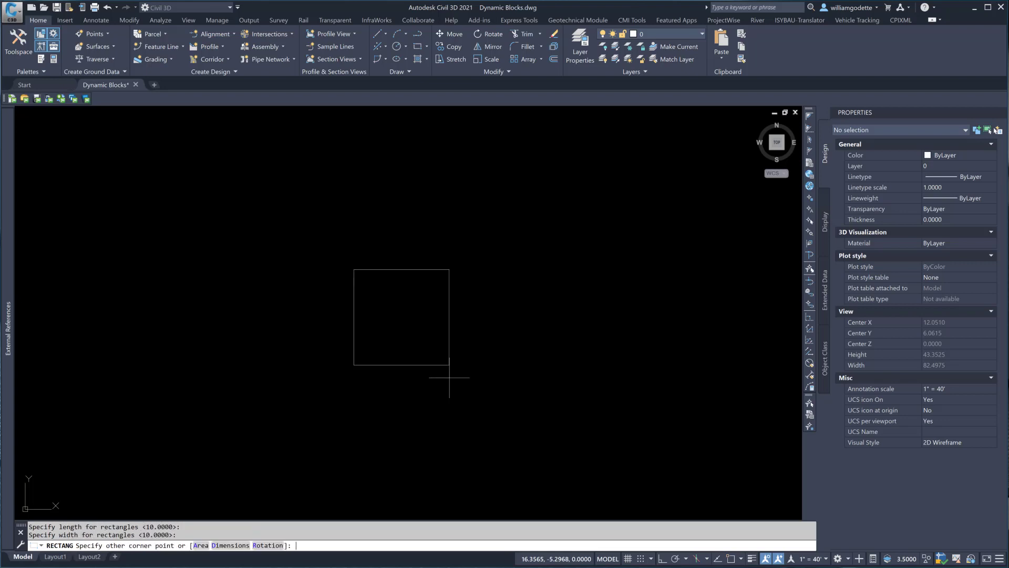
key(Return)
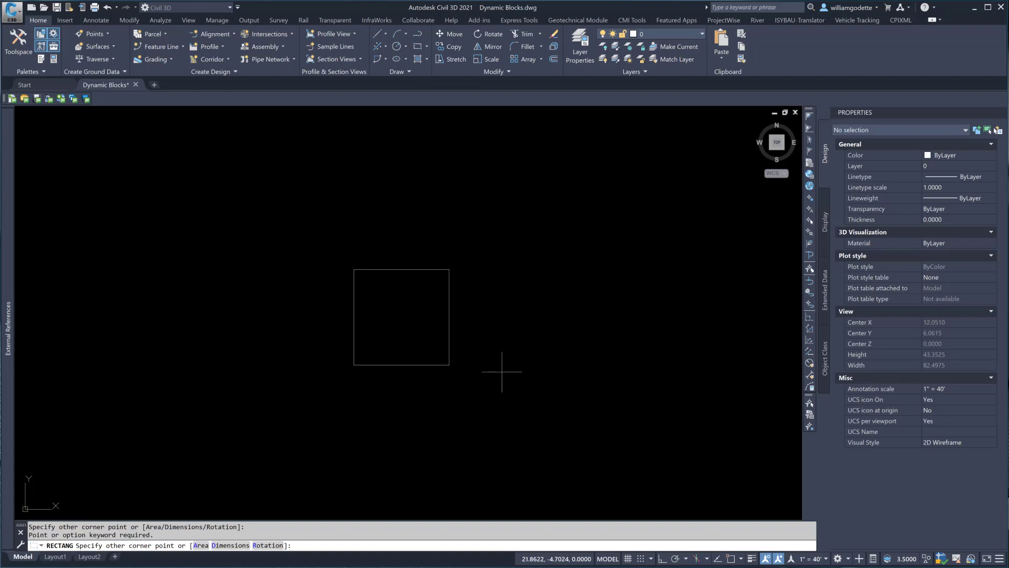
click(506, 336)
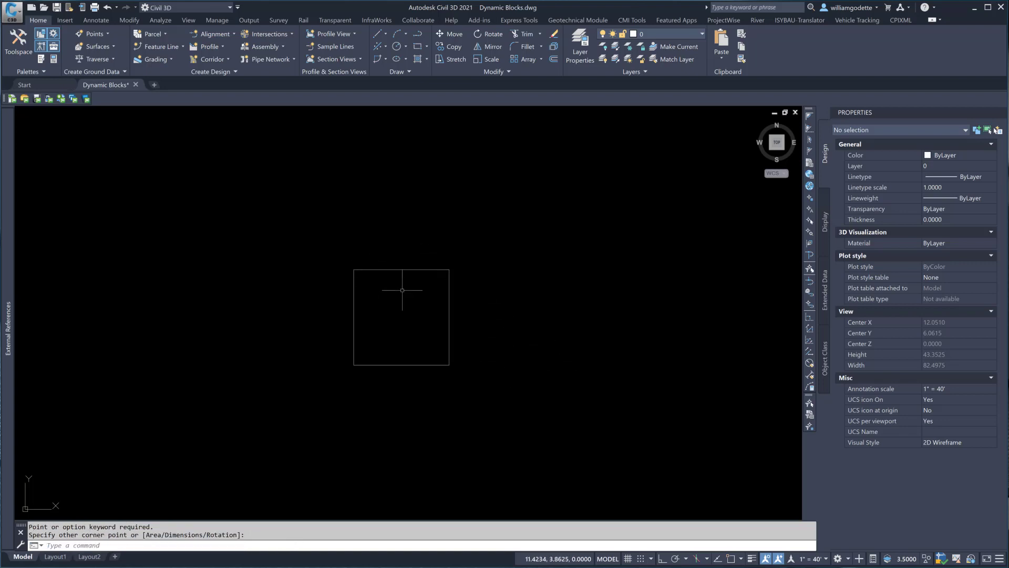
drag(401, 288, 379, 255)
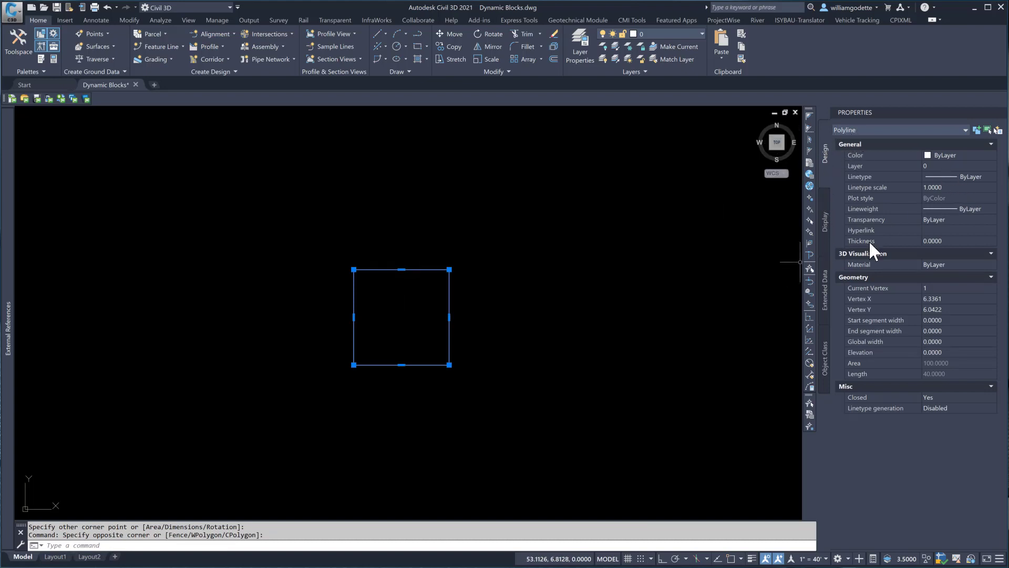
key(Escape)
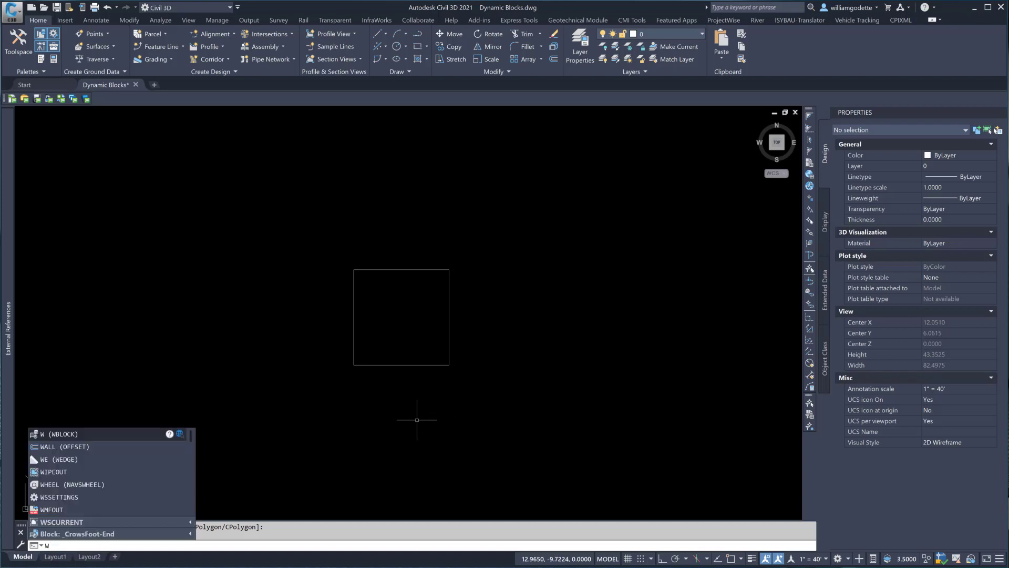
text(block)
key(Return)
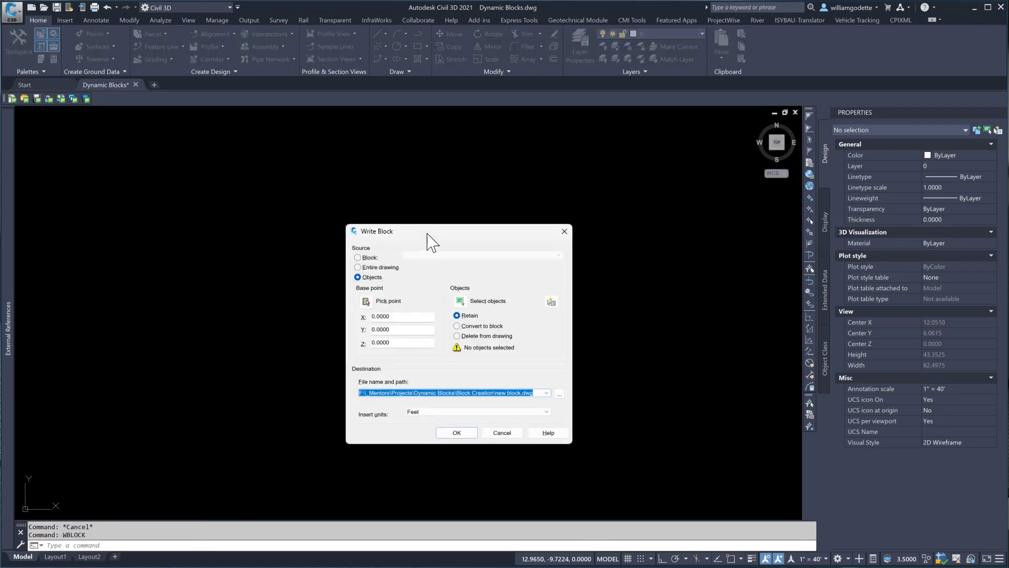
drag(427, 242, 576, 189)
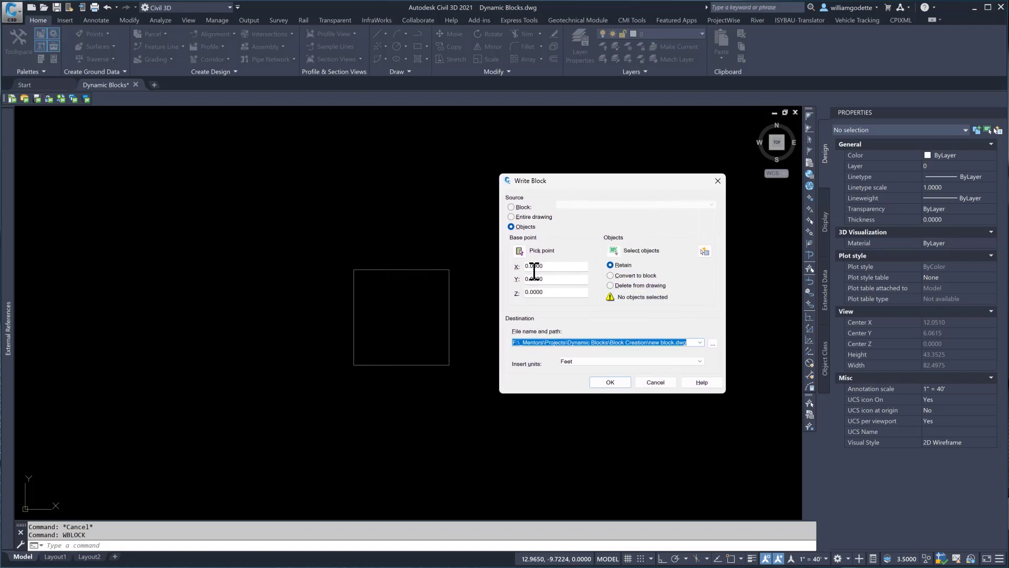
click(520, 252)
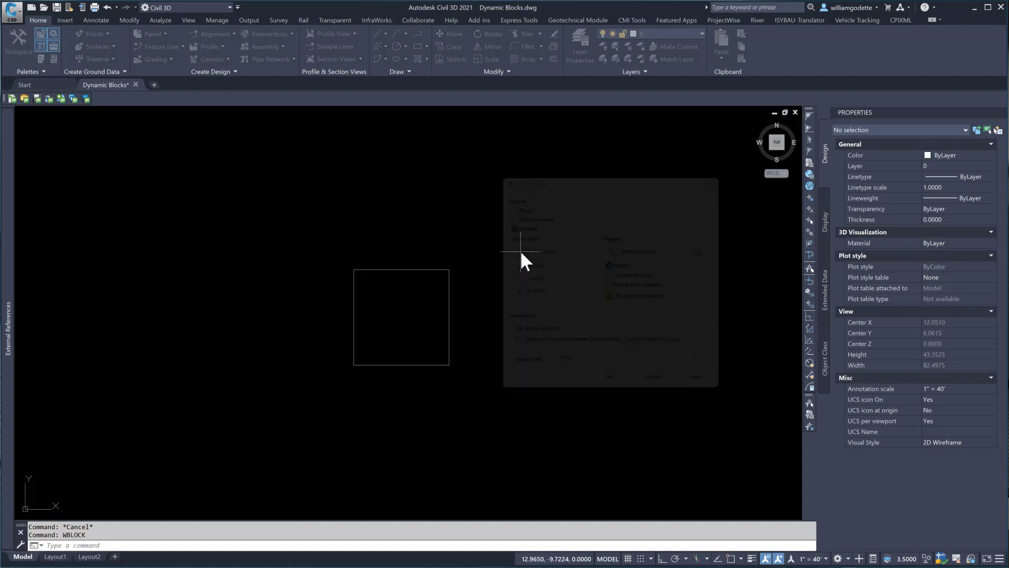
text(end)
key(space)
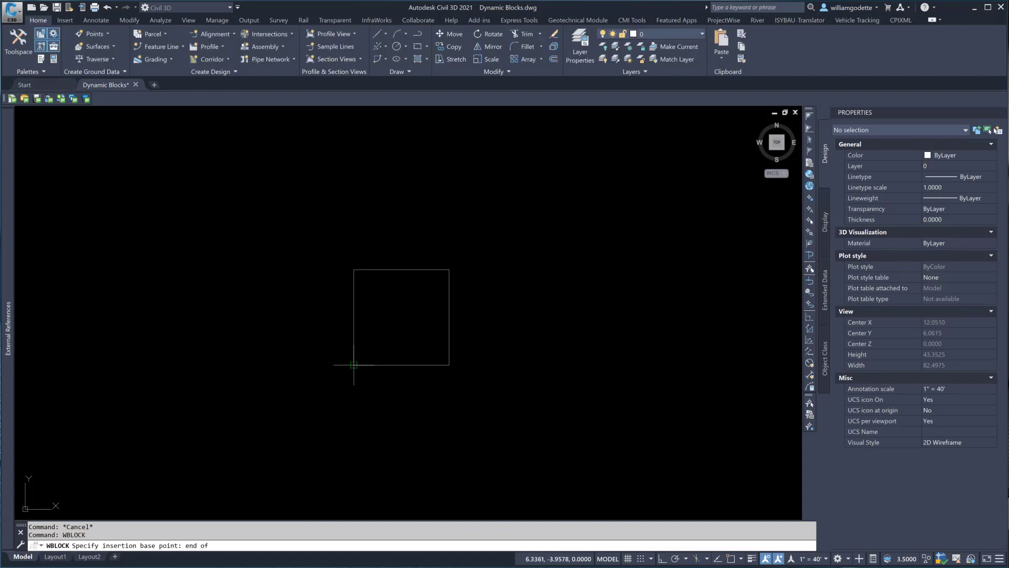
click(353, 364)
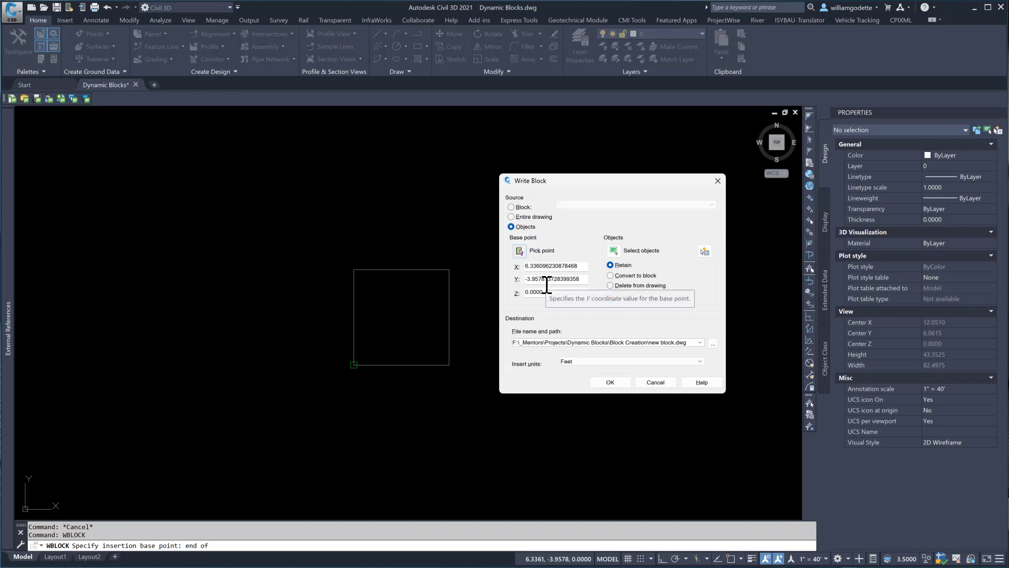
click(614, 250)
click(472, 343)
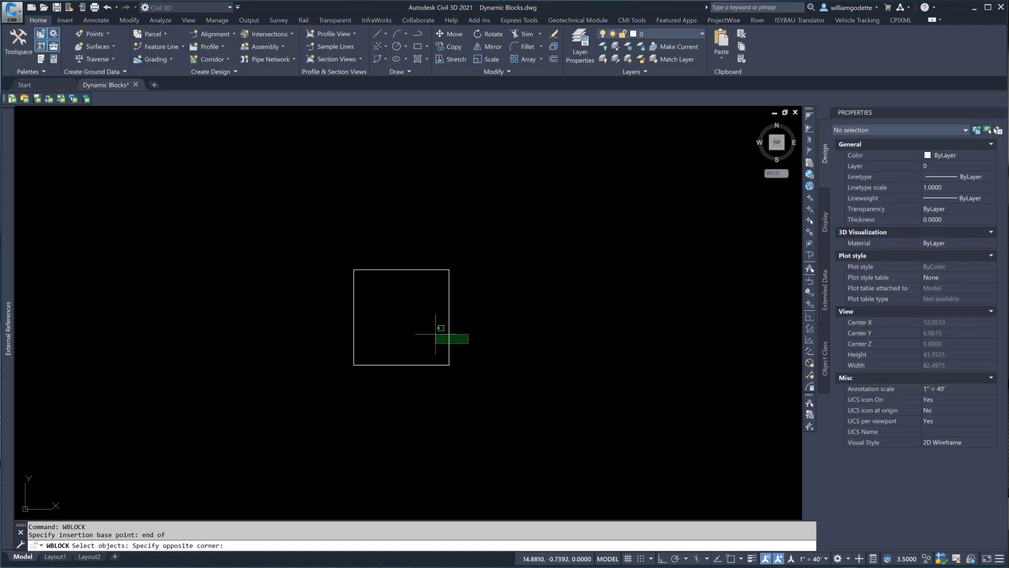
click(440, 333)
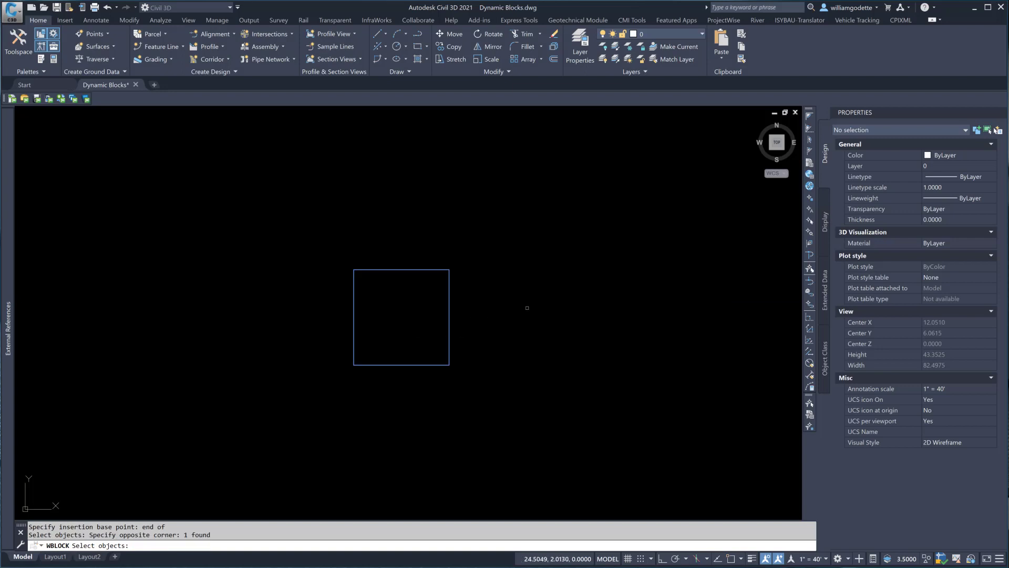
key(Return)
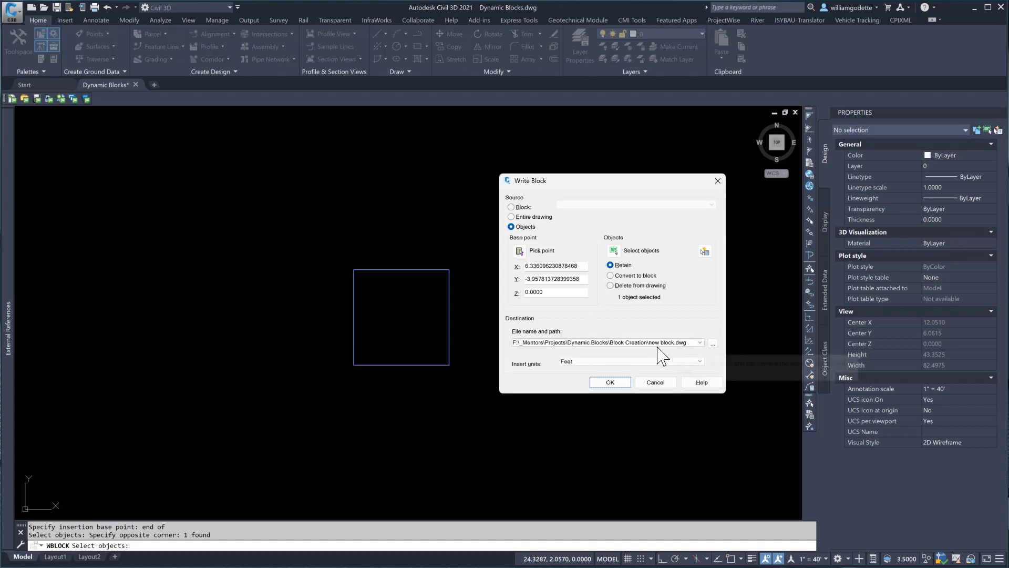
click(712, 344)
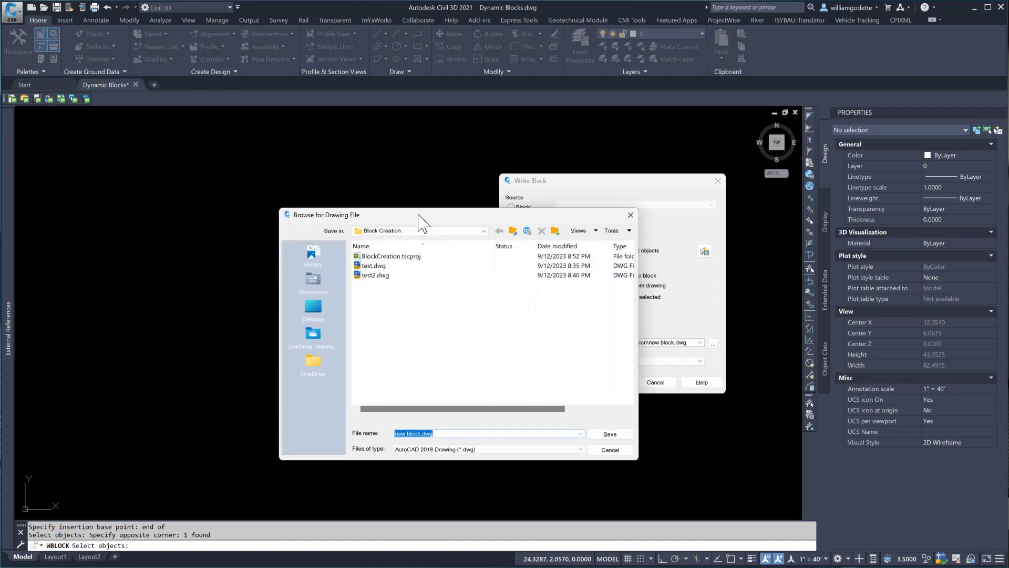
mouse_move(418, 216)
mouse_down()
mouse_move(265, 144)
mouse_move(244, 144)
mouse_up()
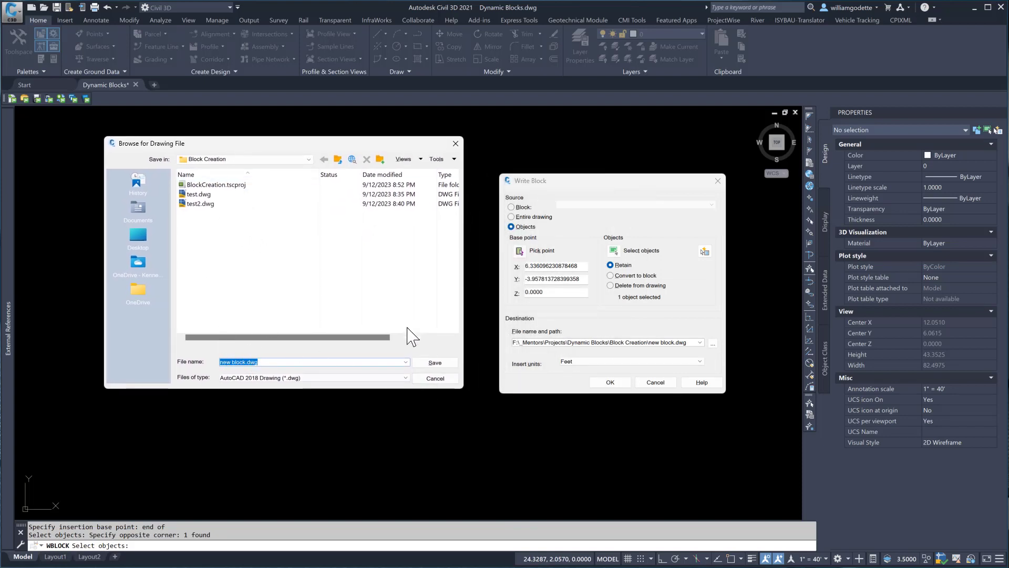
click(435, 378)
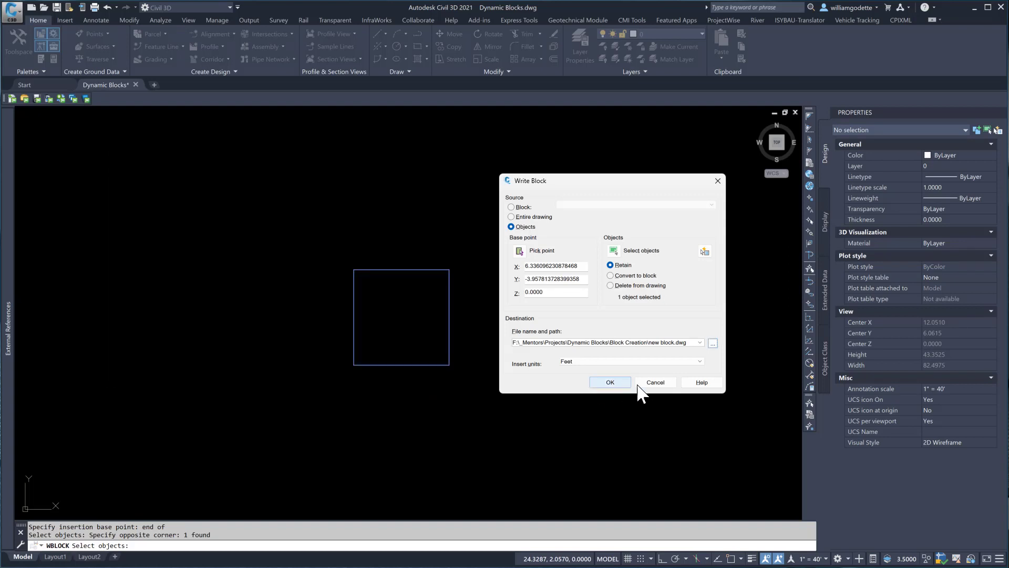
click(653, 383)
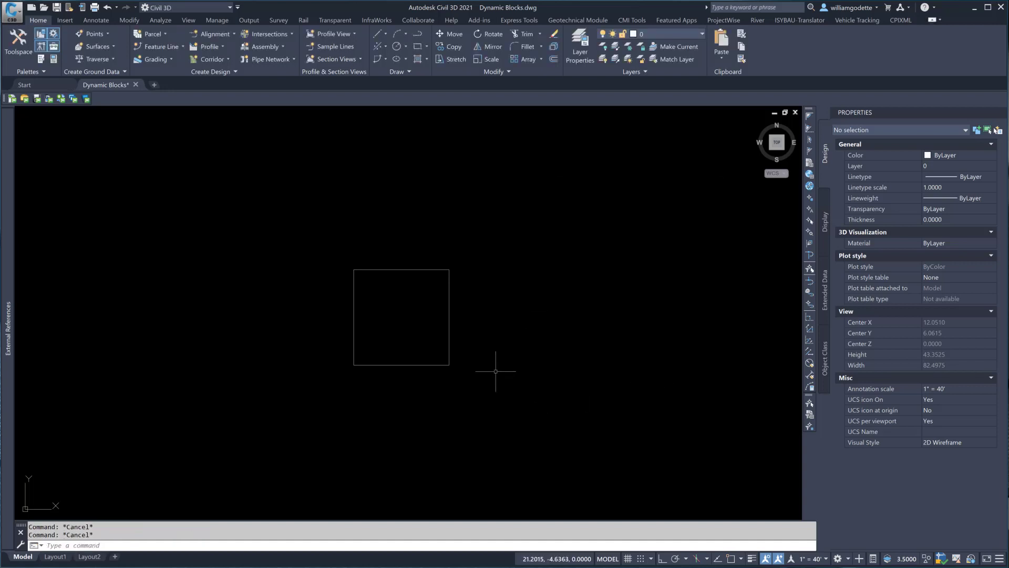
Start a block definition named Box1 with its base point at the square's lower-left endpoint.
key(Return)
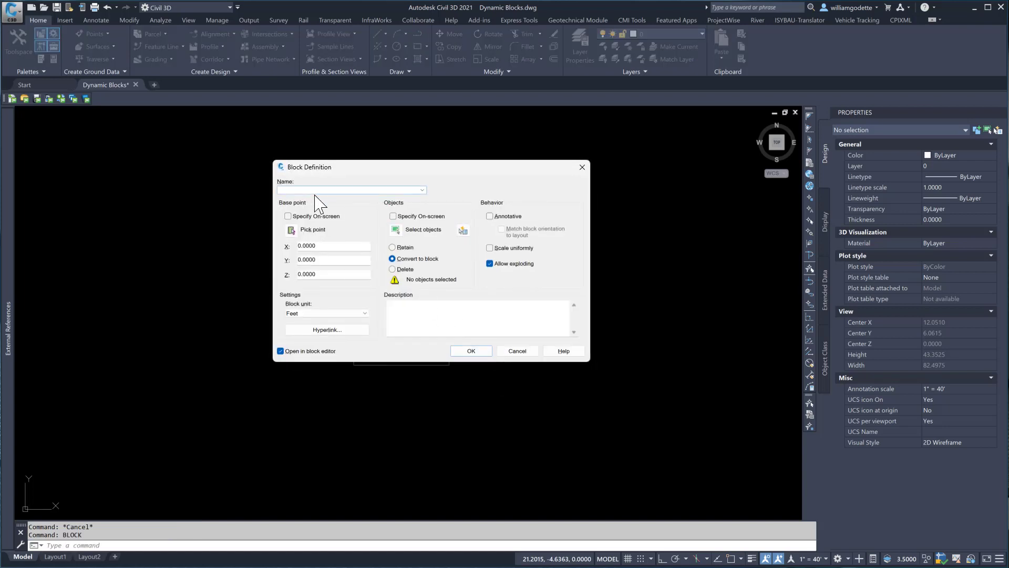
drag(373, 169, 567, 189)
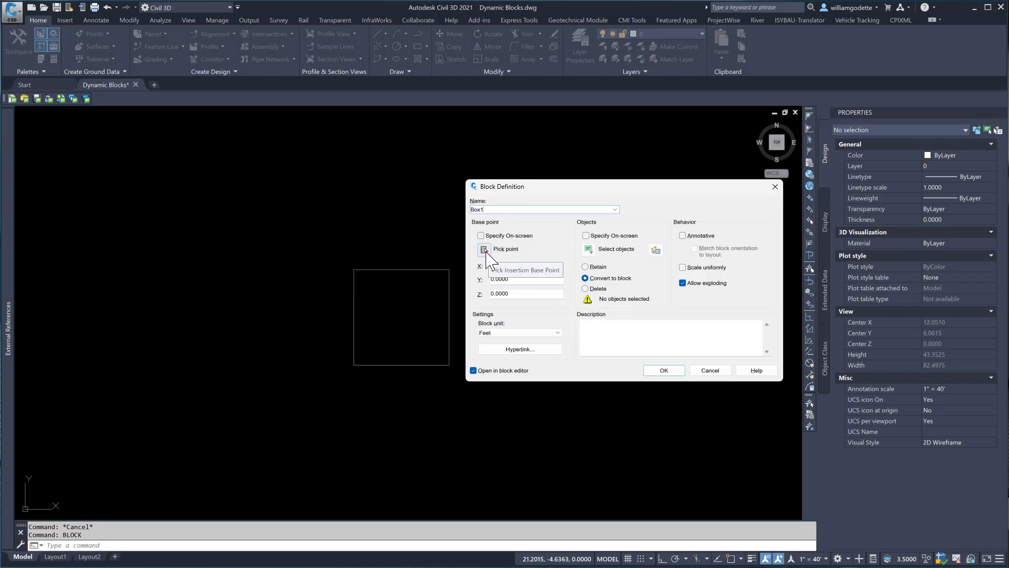
click(485, 250)
text(en)
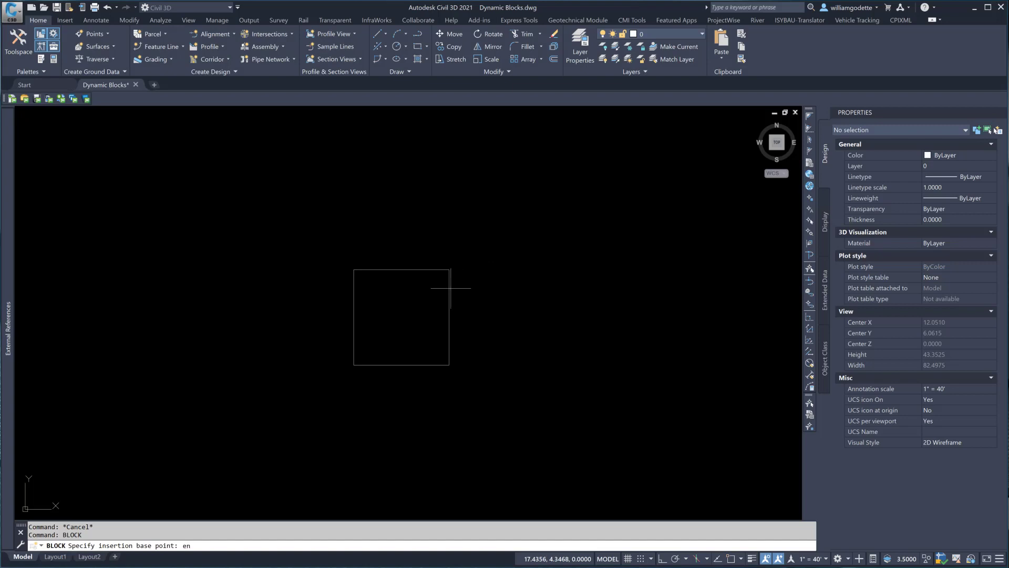
text(d)
key(Return)
click(354, 364)
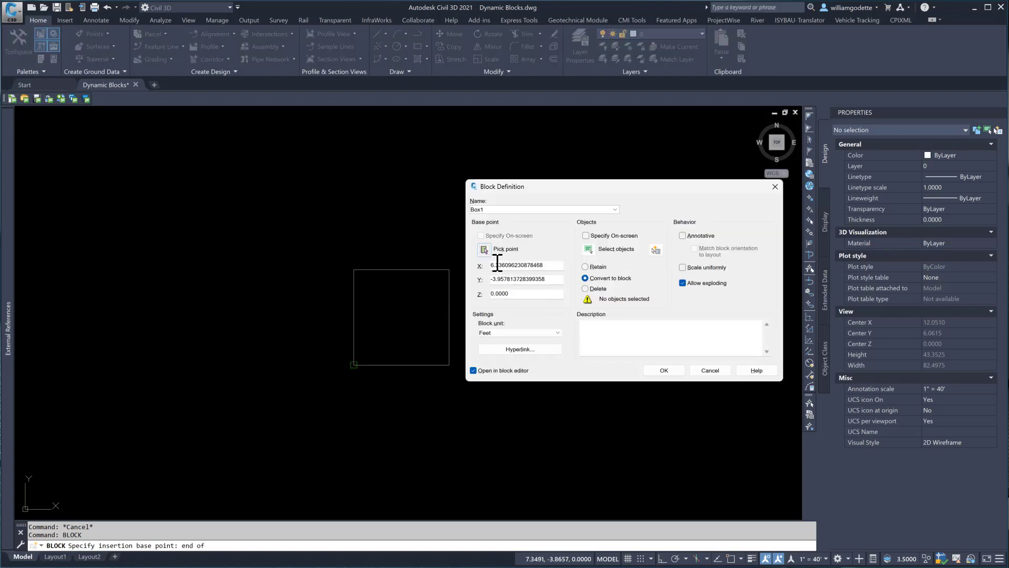
Include the square as the block's object and create the block with opening in the Block Editor enabled.
click(588, 249)
click(494, 313)
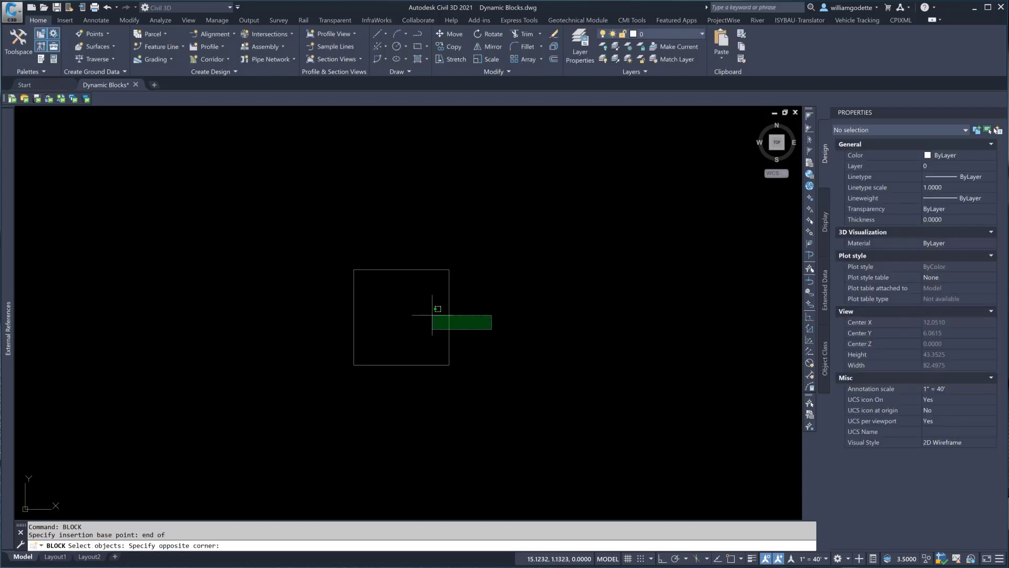
click(442, 314)
key(Return)
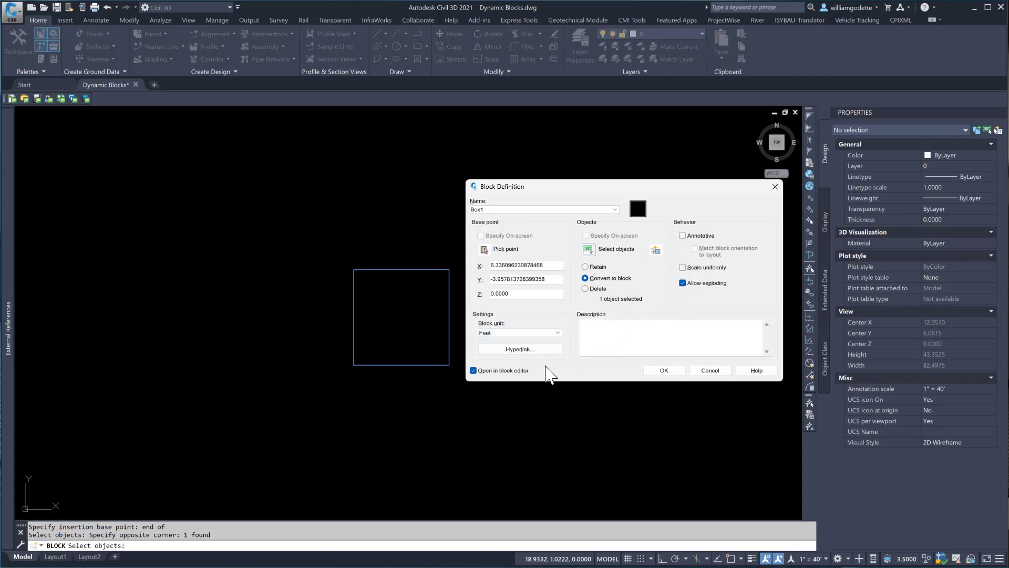
click(474, 370)
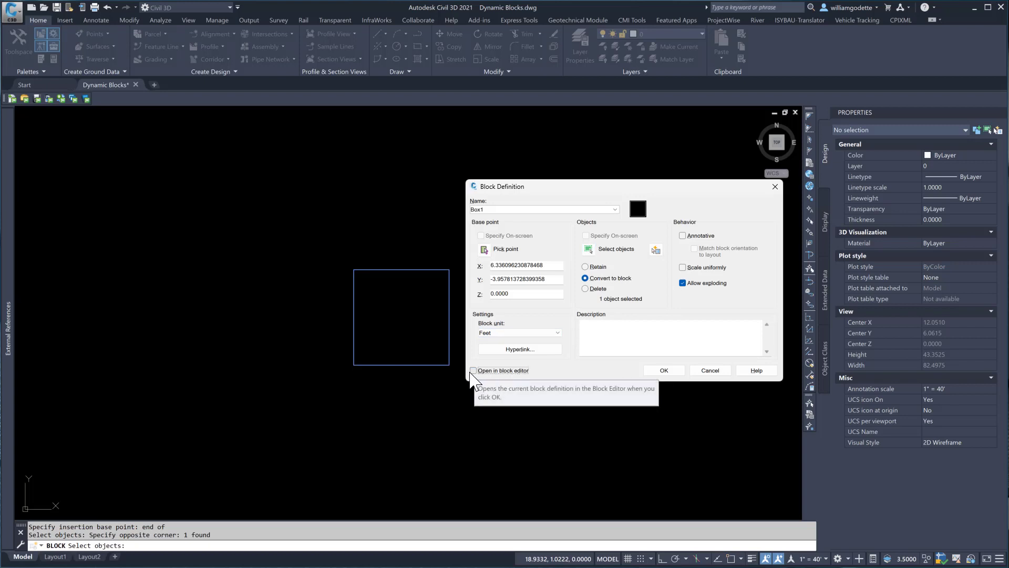
click(474, 370)
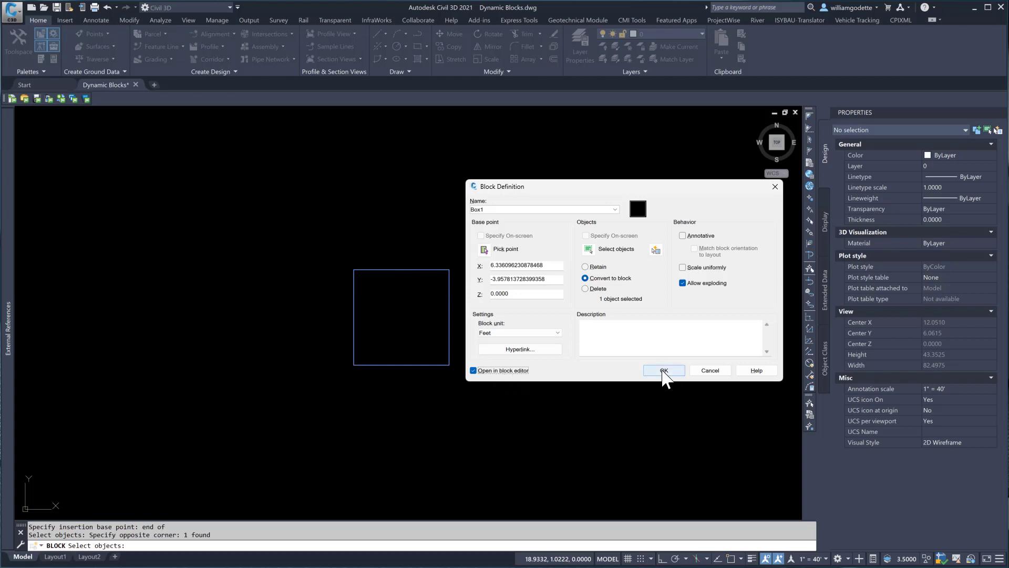
click(664, 370)
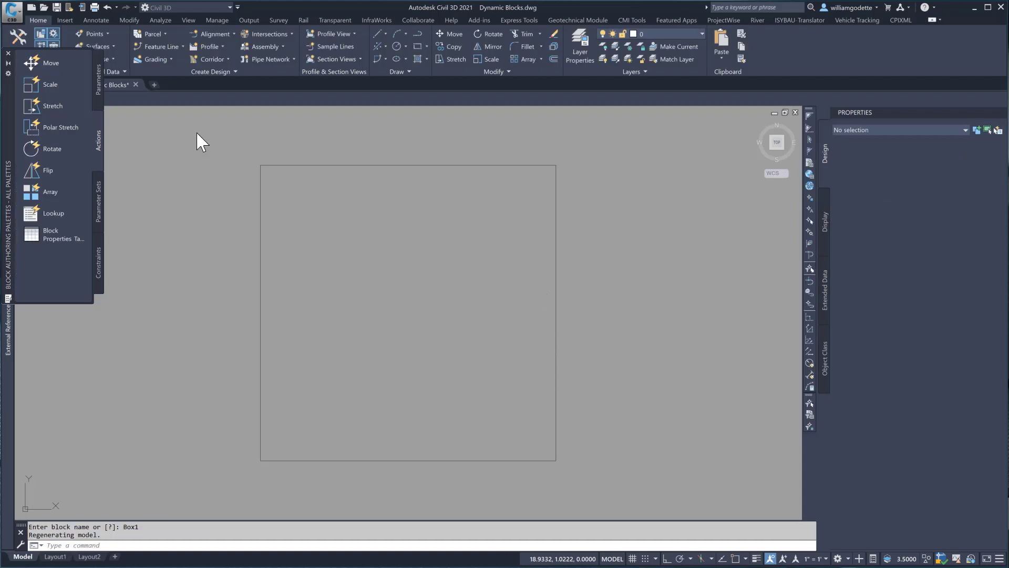
Examine the available block parameters and actions and the square's polyline properties in the Block Editor.
drag(11, 112, 54, 196)
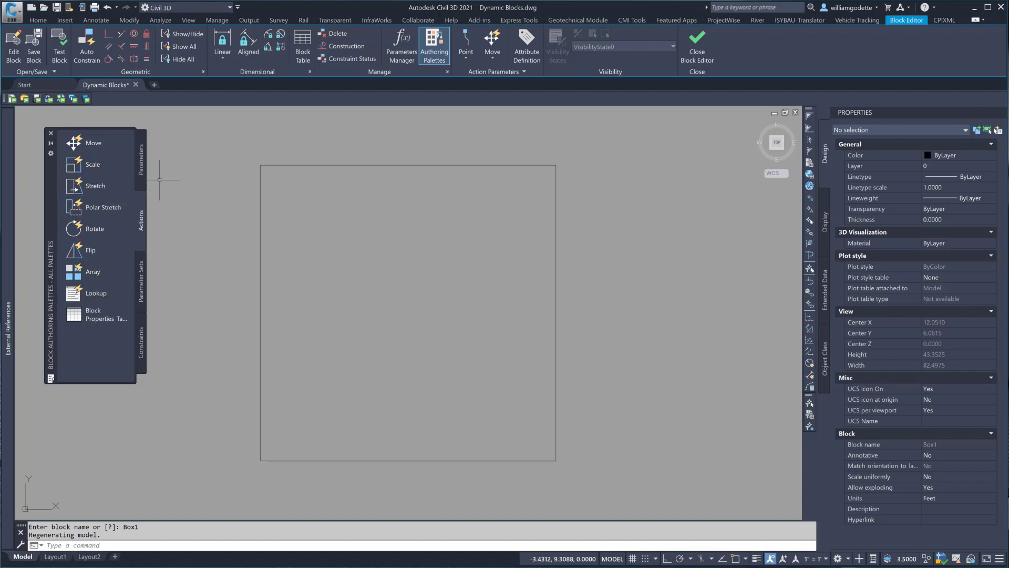
click(143, 168)
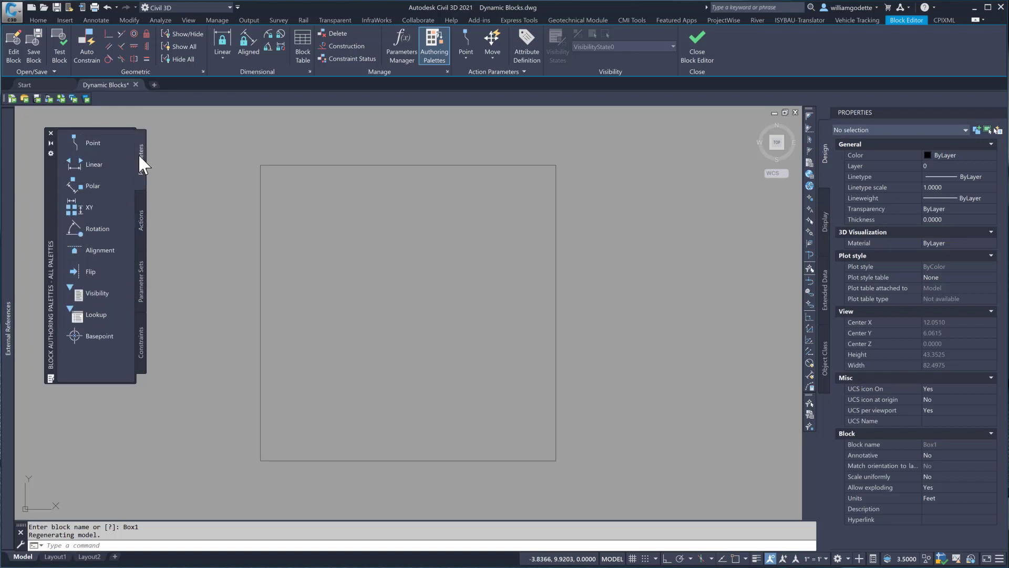
click(139, 224)
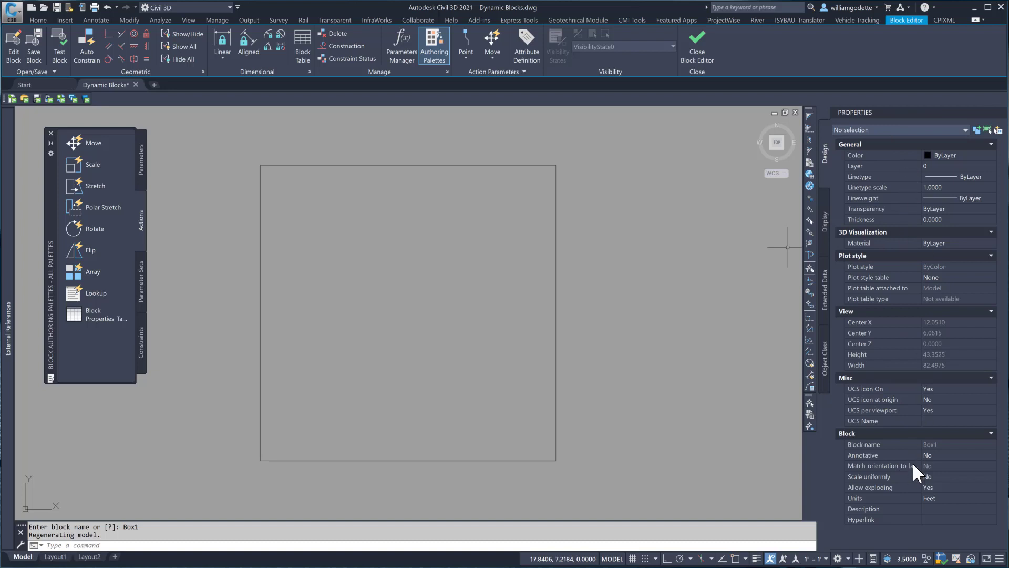
click(571, 341)
click(552, 349)
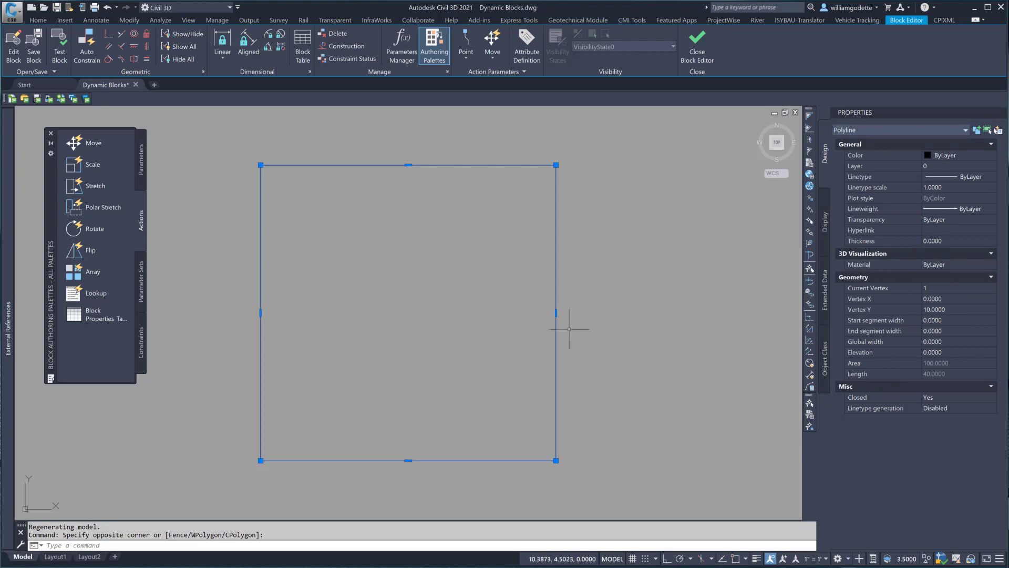
key(Escape)
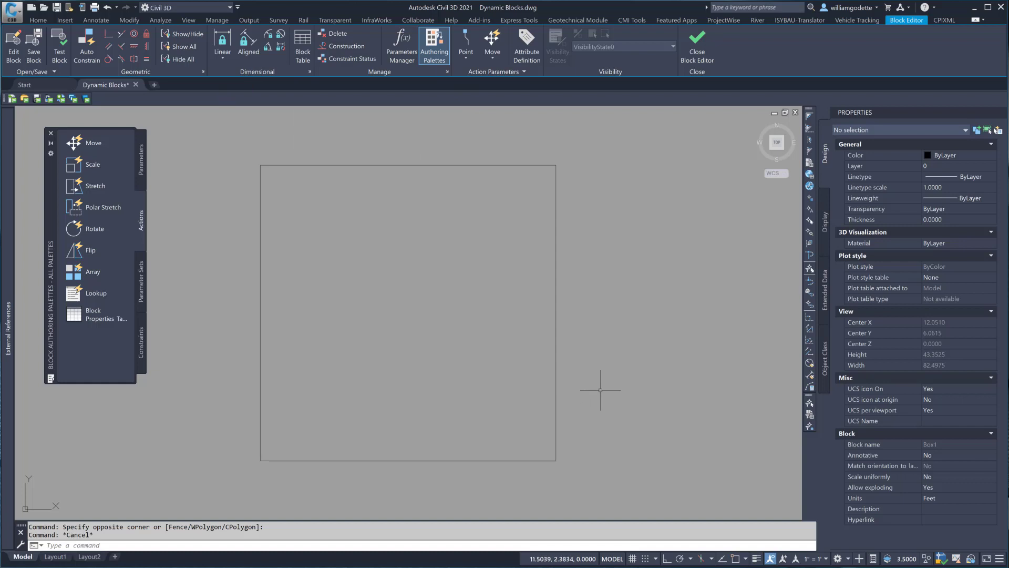
Close the Block Editor and move the Box1 block by its insertion grip to about X 23.0, Y -1.2.
click(698, 43)
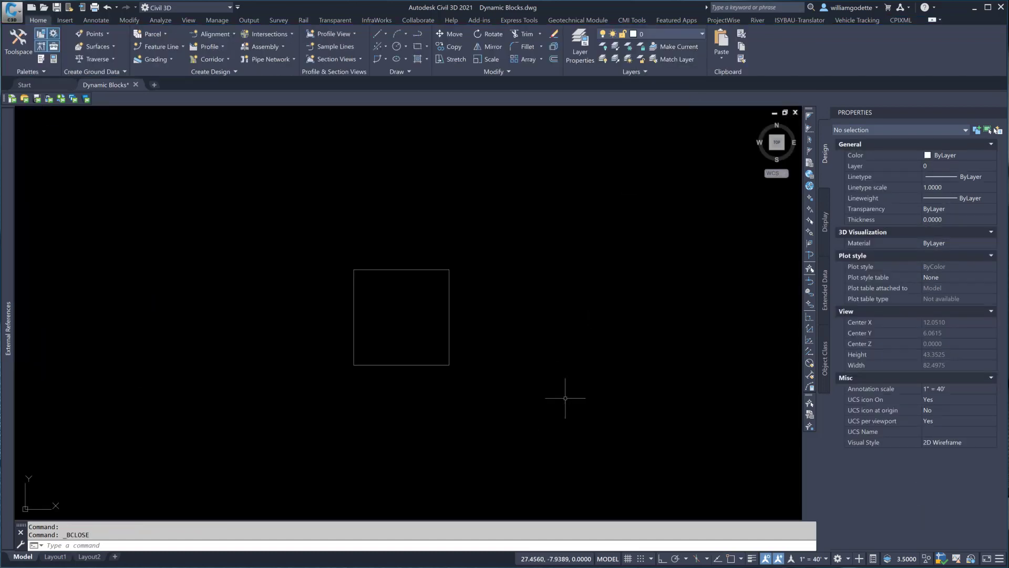
click(504, 294)
click(440, 289)
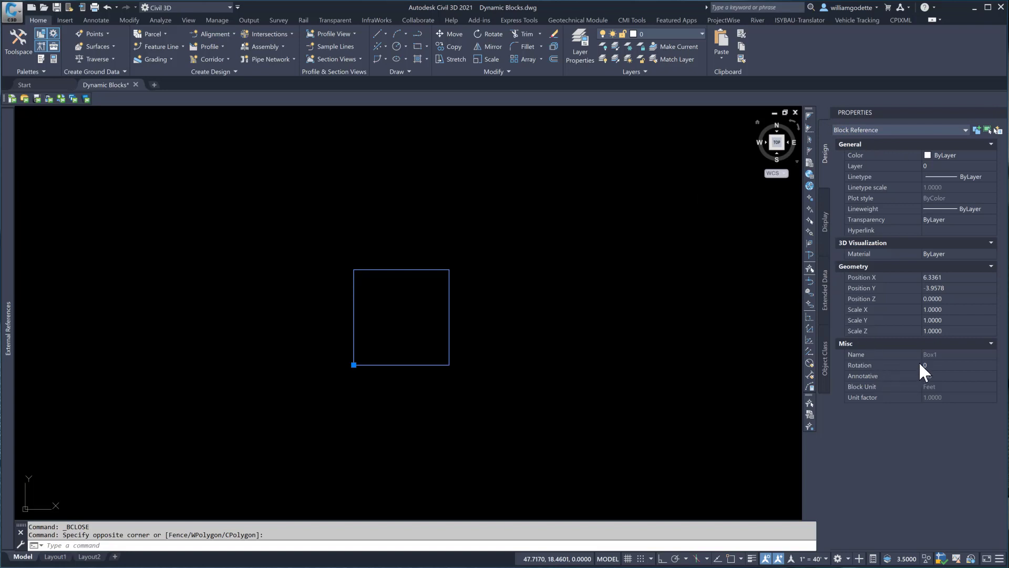
click(353, 364)
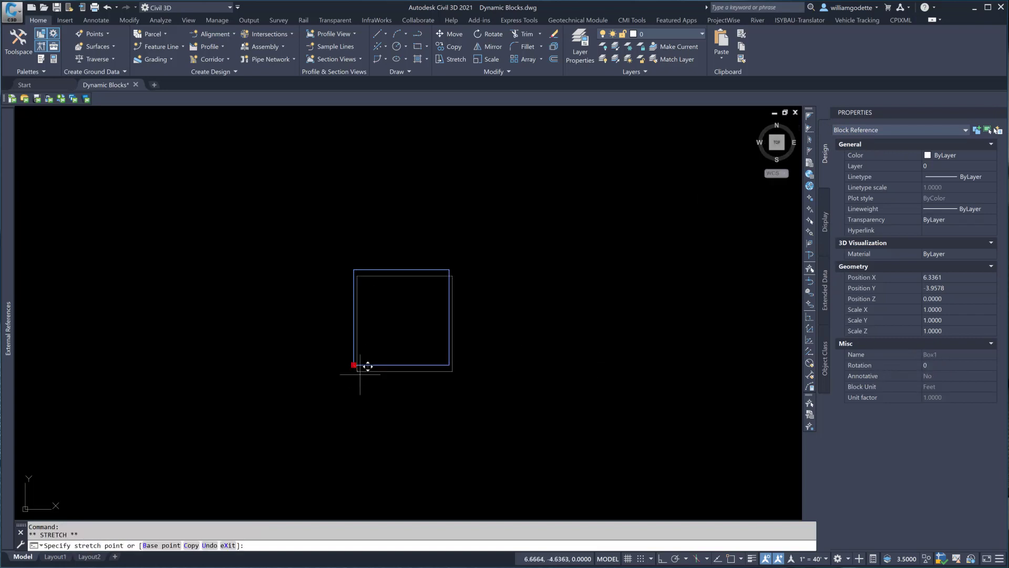
click(513, 338)
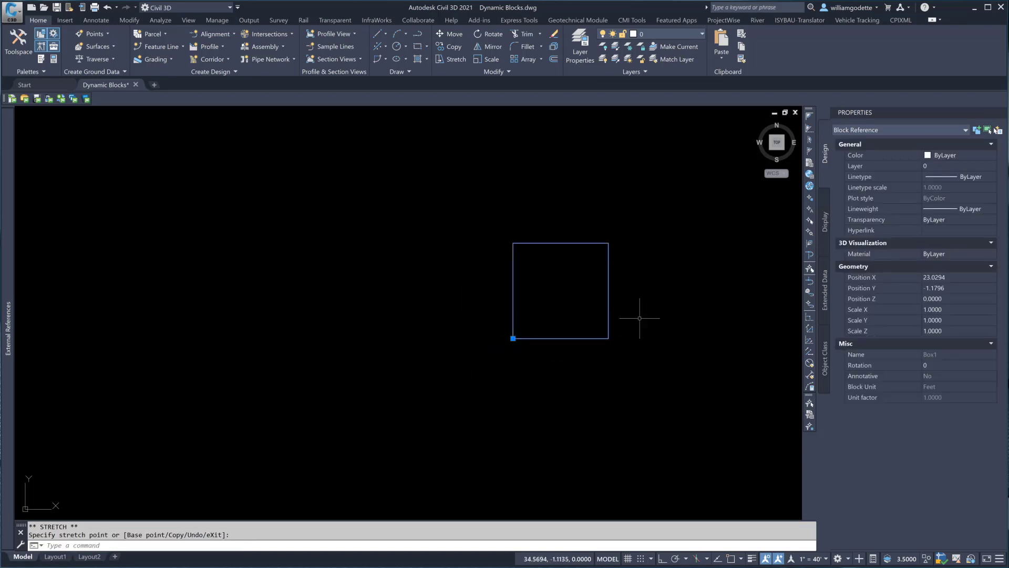